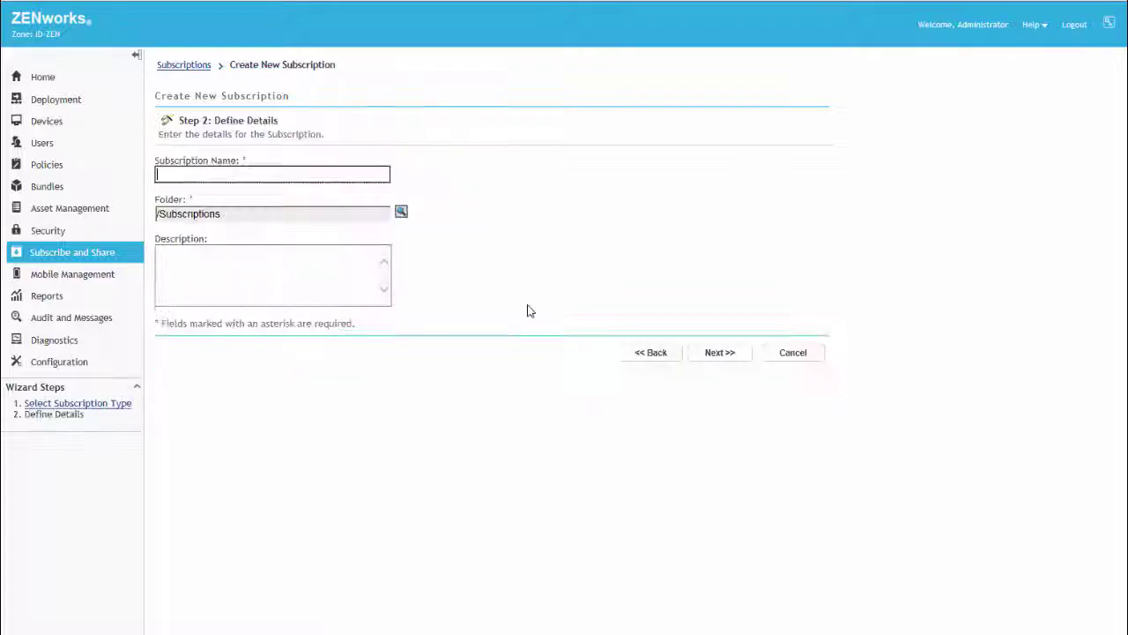
Name the new subscription "CVE Data" and assign the vlab server from /Devices/Servers as its subscription server.
type("CVE Data")
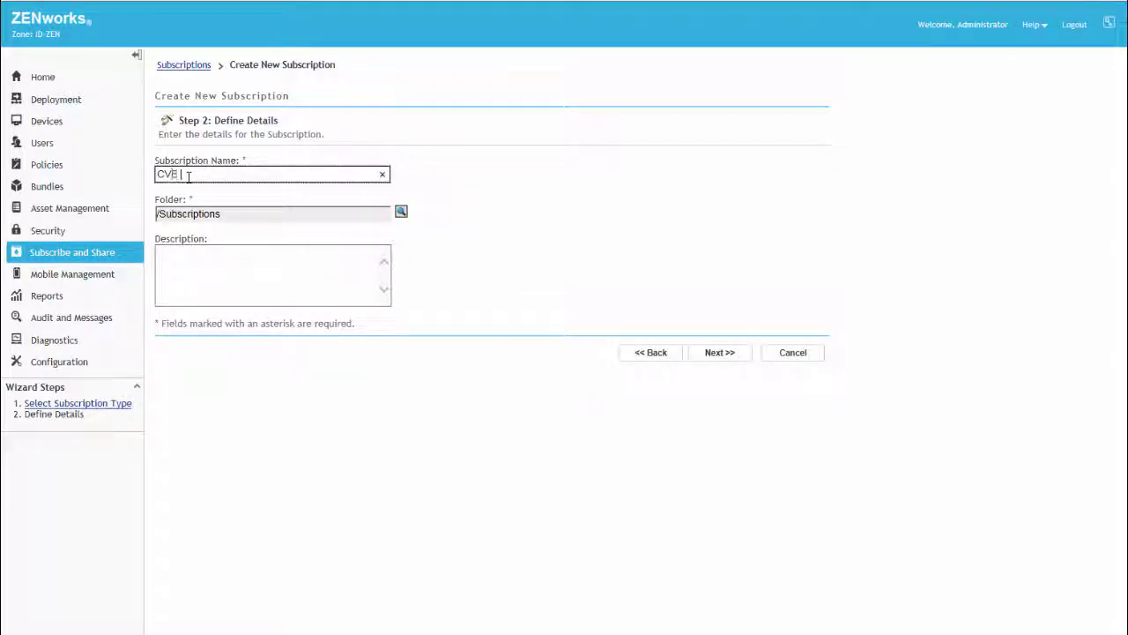
left_click(693, 355)
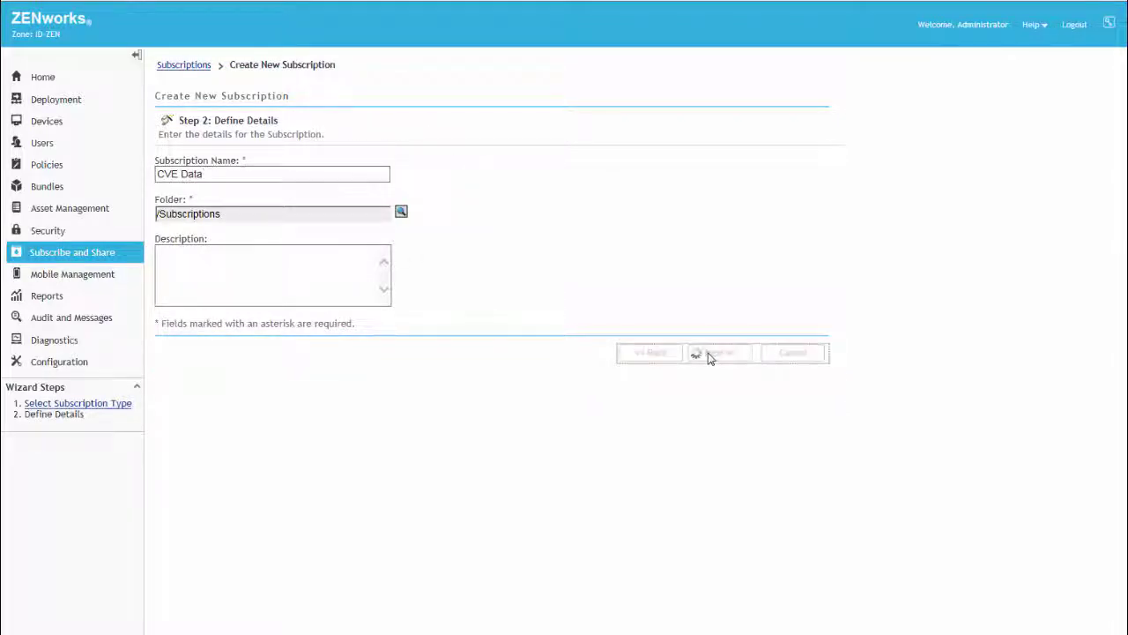
left_click(537, 166)
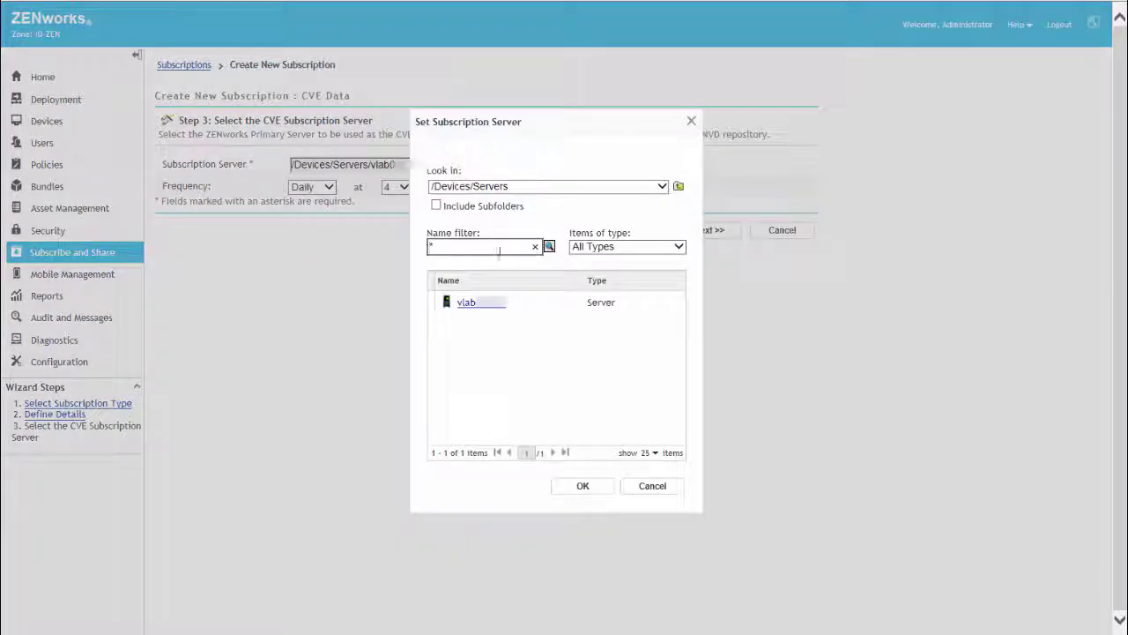
left_click(510, 306)
left_click(585, 485)
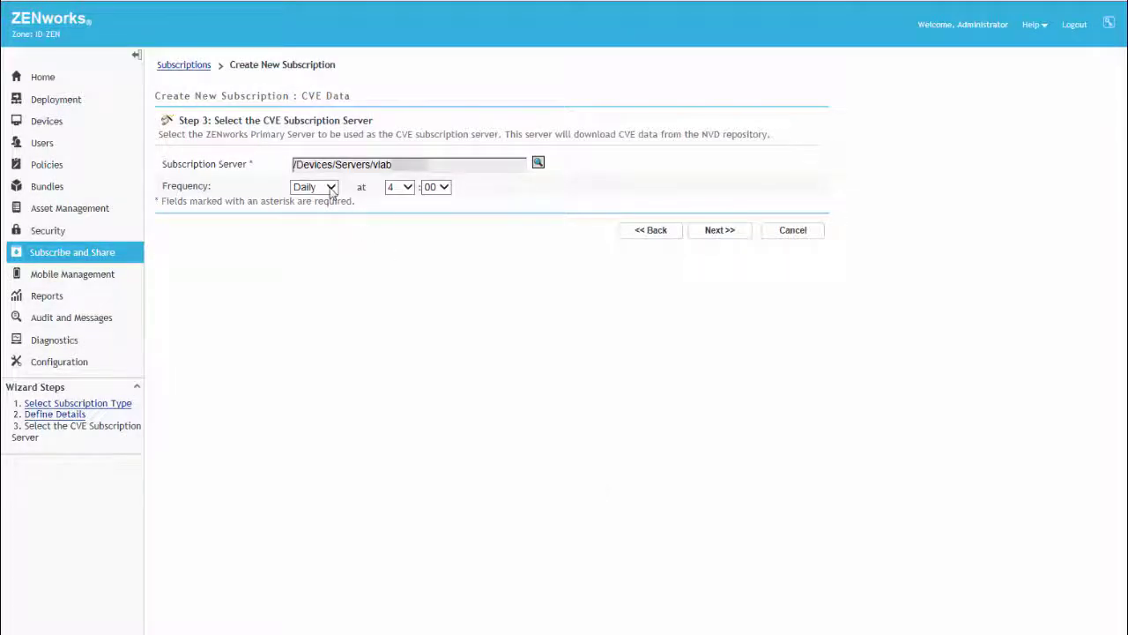
Set the CVE subscription's frequency to Daily and proceed to the summary.
left_click(330, 187)
left_click(313, 201)
left_click(720, 234)
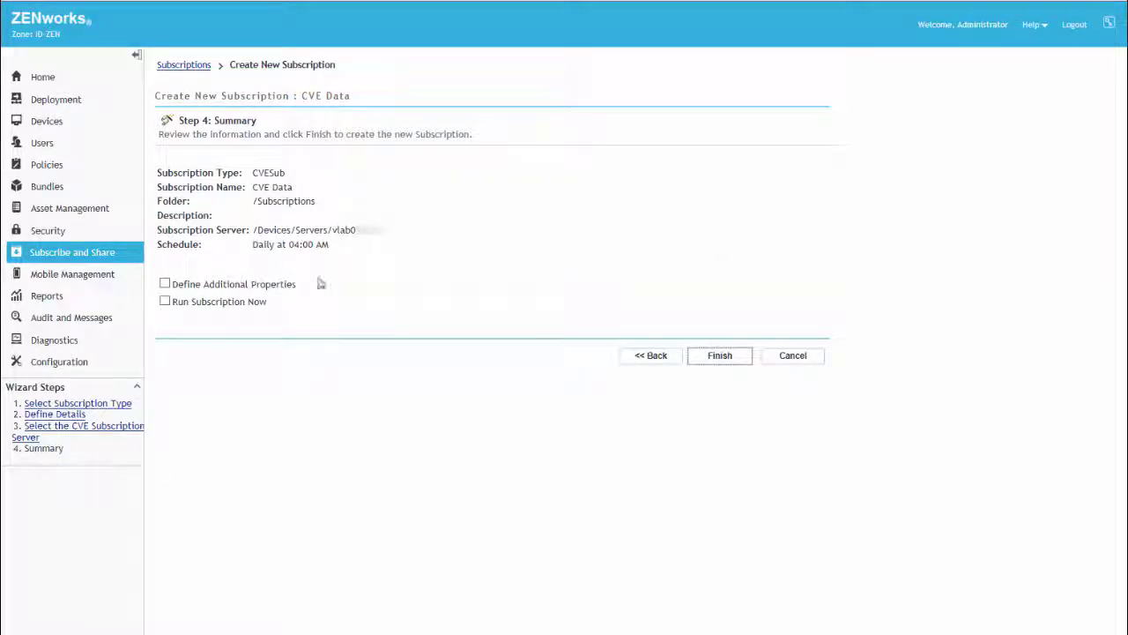
Enable Run Subscription Now and Define Additional Properties, and finish creating the subscription.
left_click(164, 302)
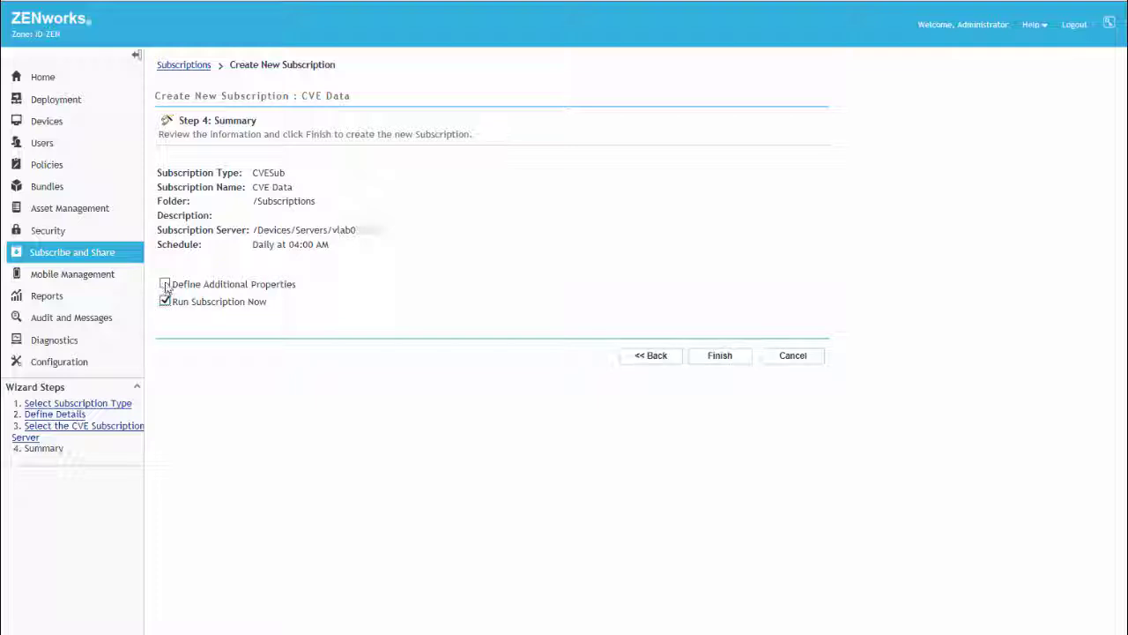
left_click(164, 285)
left_click(721, 357)
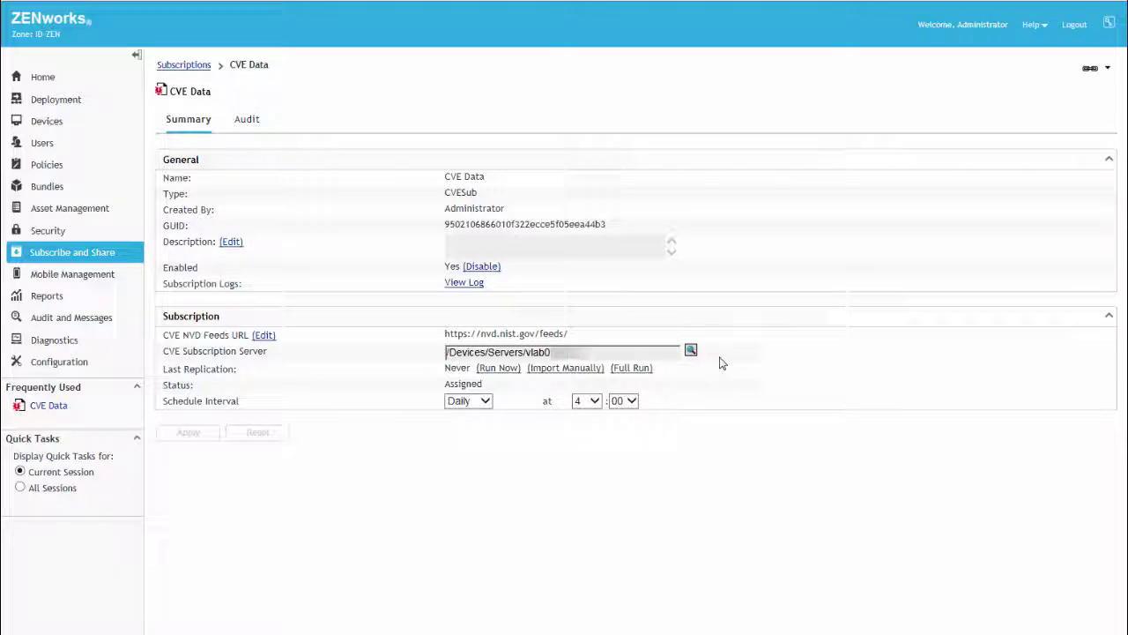
Review the CVE Data subscription's log and its audited change events for Subscriptions.
left_click(466, 283)
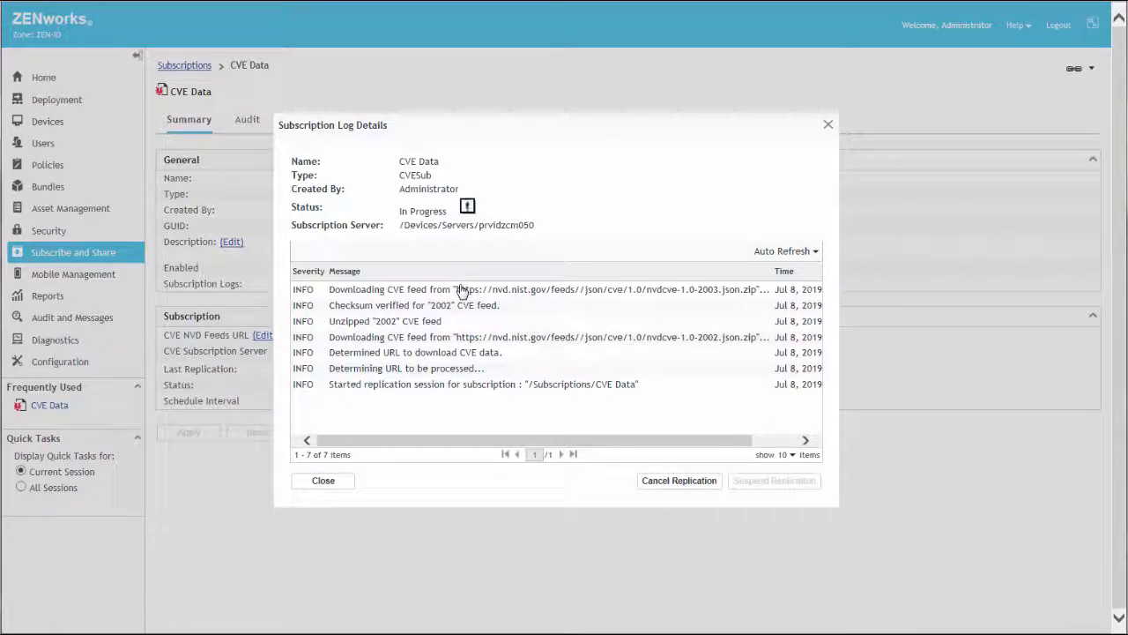
left_click(323, 480)
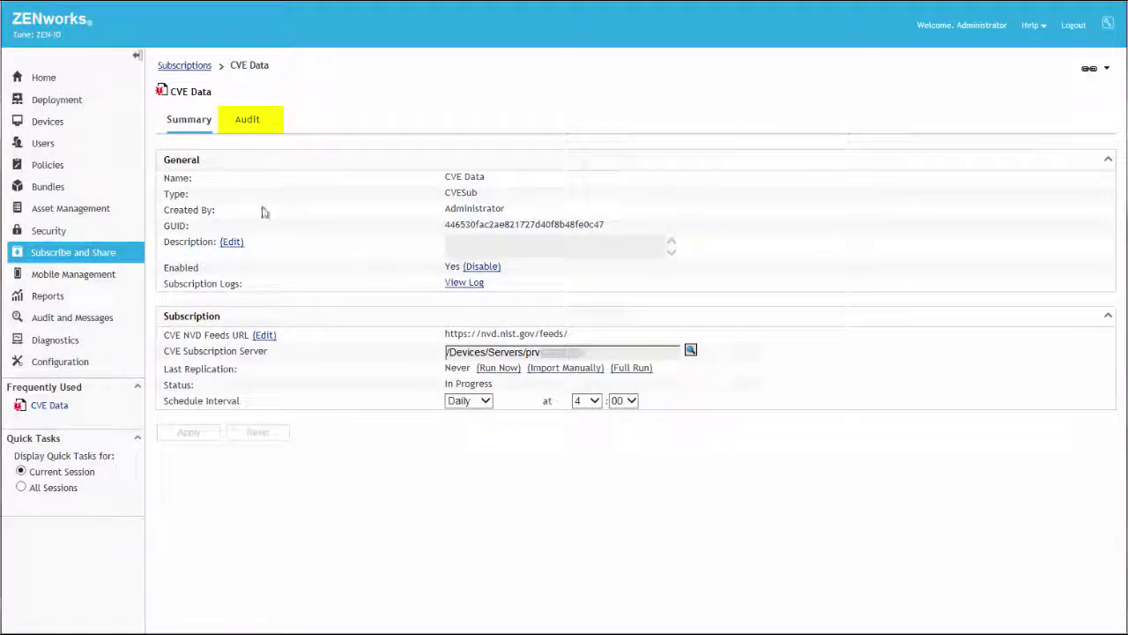
left_click(246, 126)
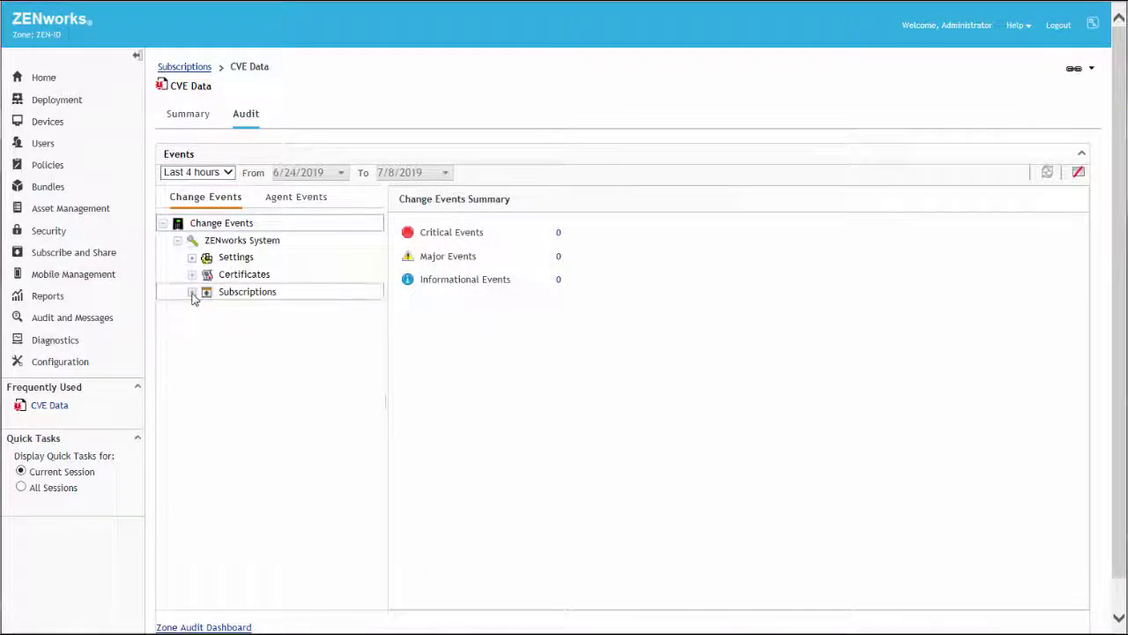
left_click(193, 293)
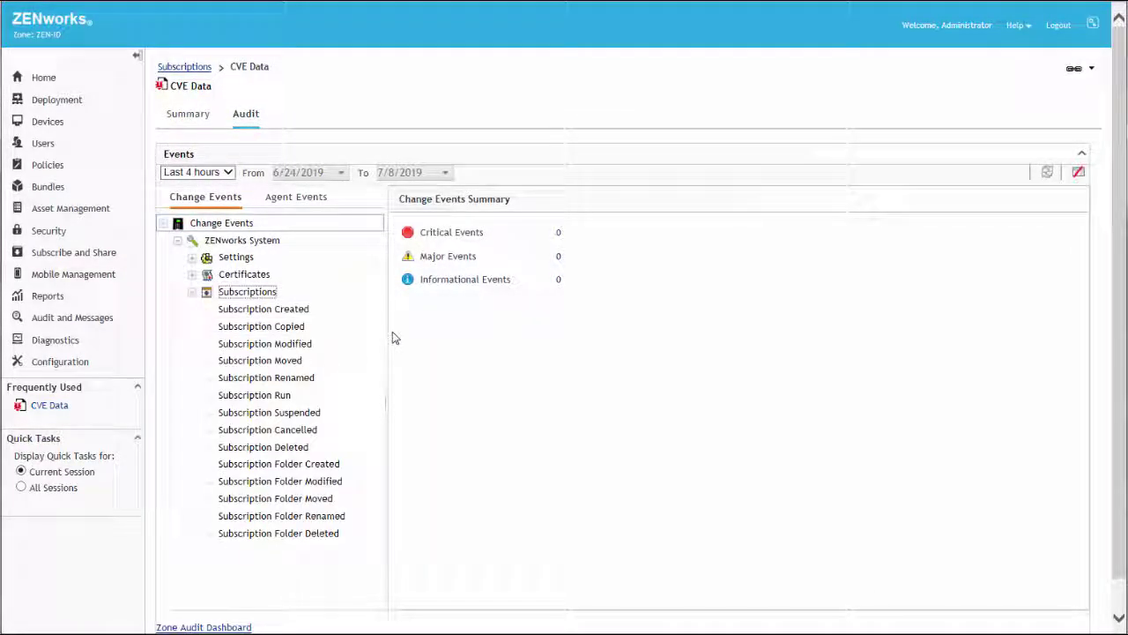
Start the Patch Subscription Service on the vlab server from the Security getting-started page.
left_click(47, 230)
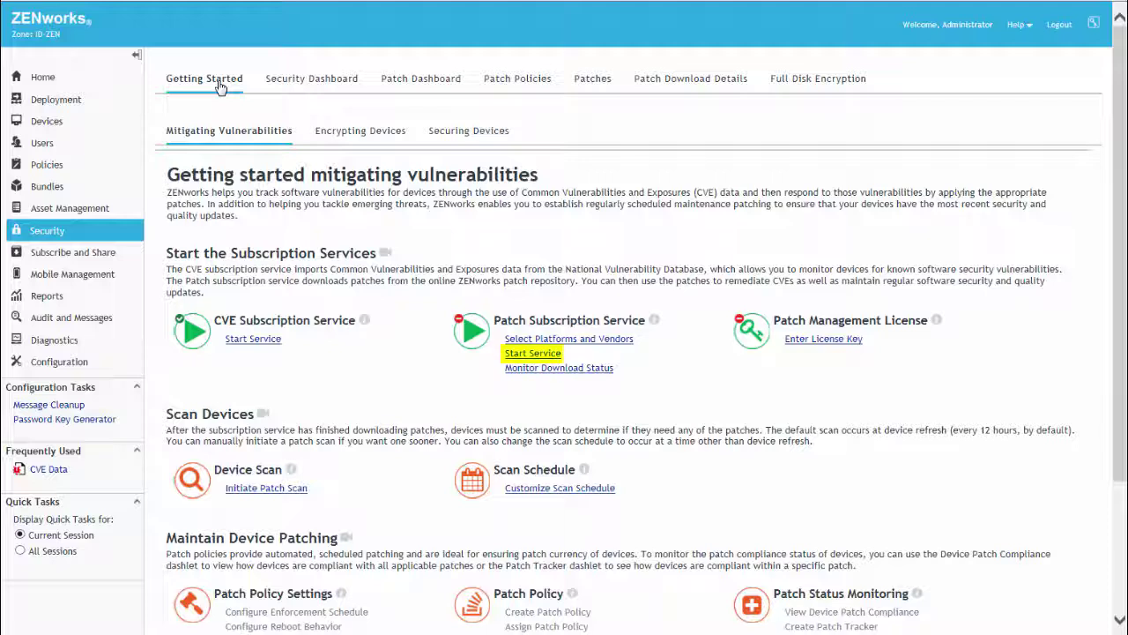
left_click(532, 355)
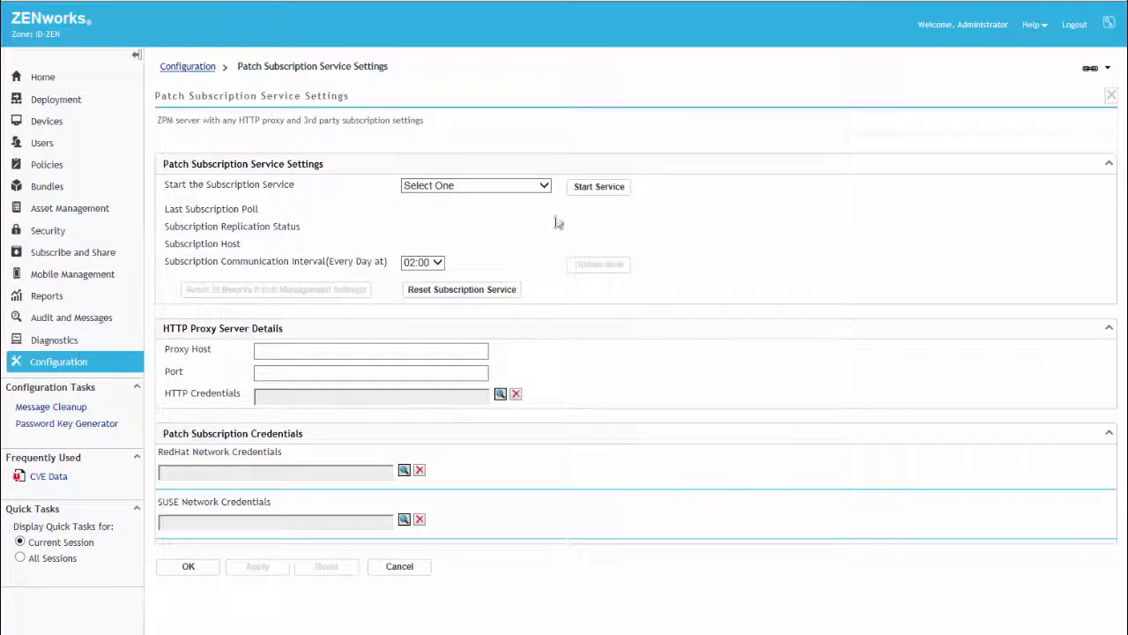
left_click(544, 187)
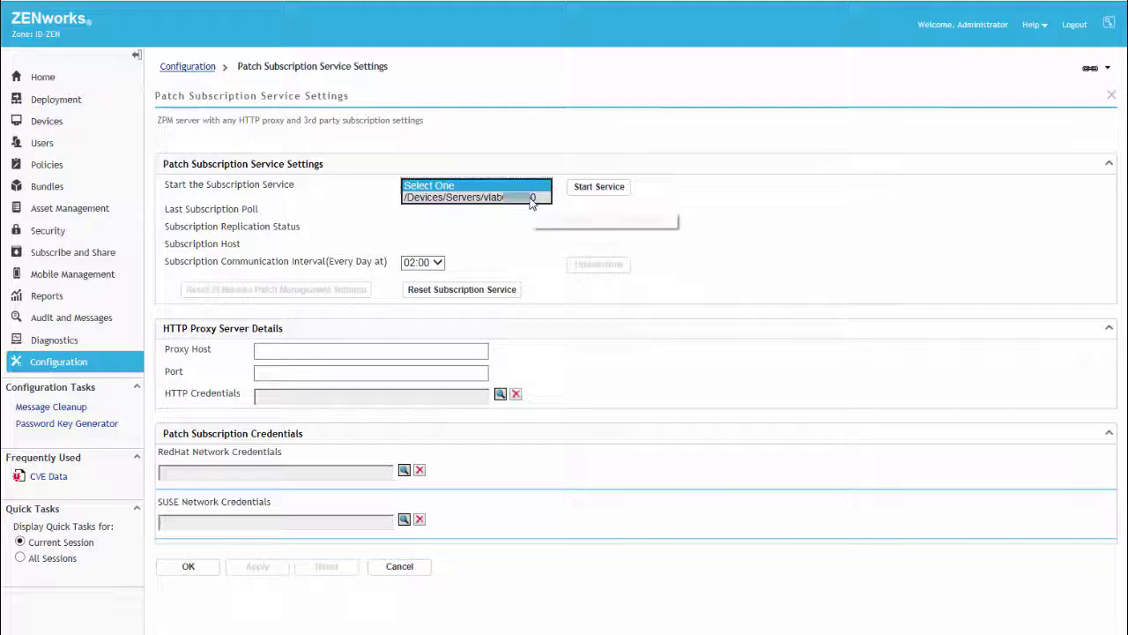
left_click(531, 203)
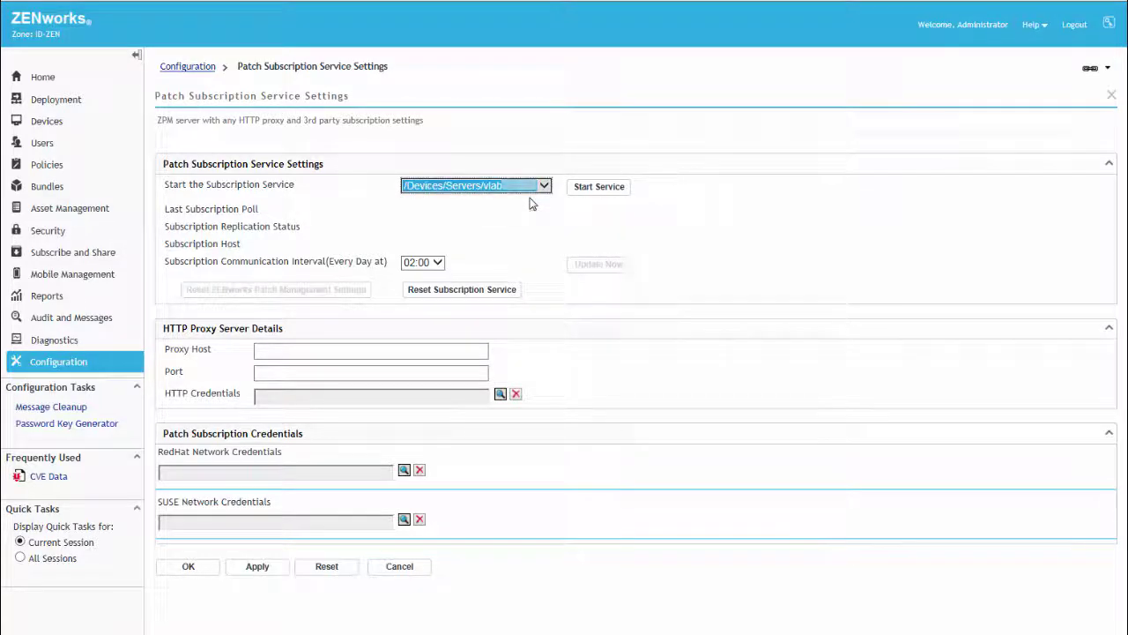
left_click(604, 191)
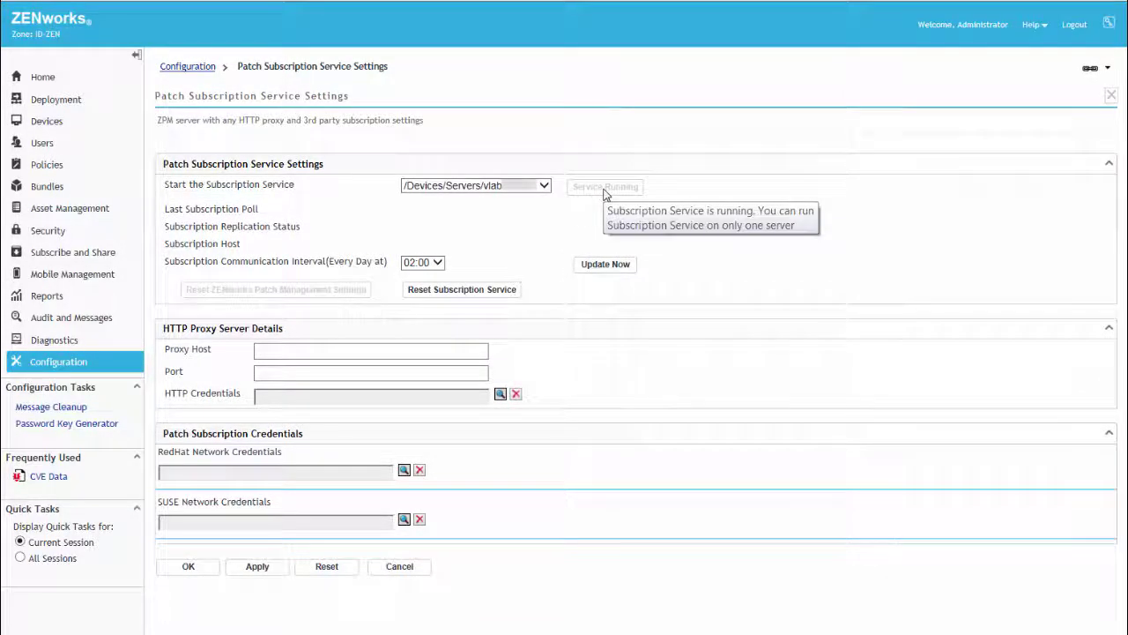
Keep the daily patch communication interval at 02:00, request an immediate subscription update, and save the service settings.
left_click(438, 265)
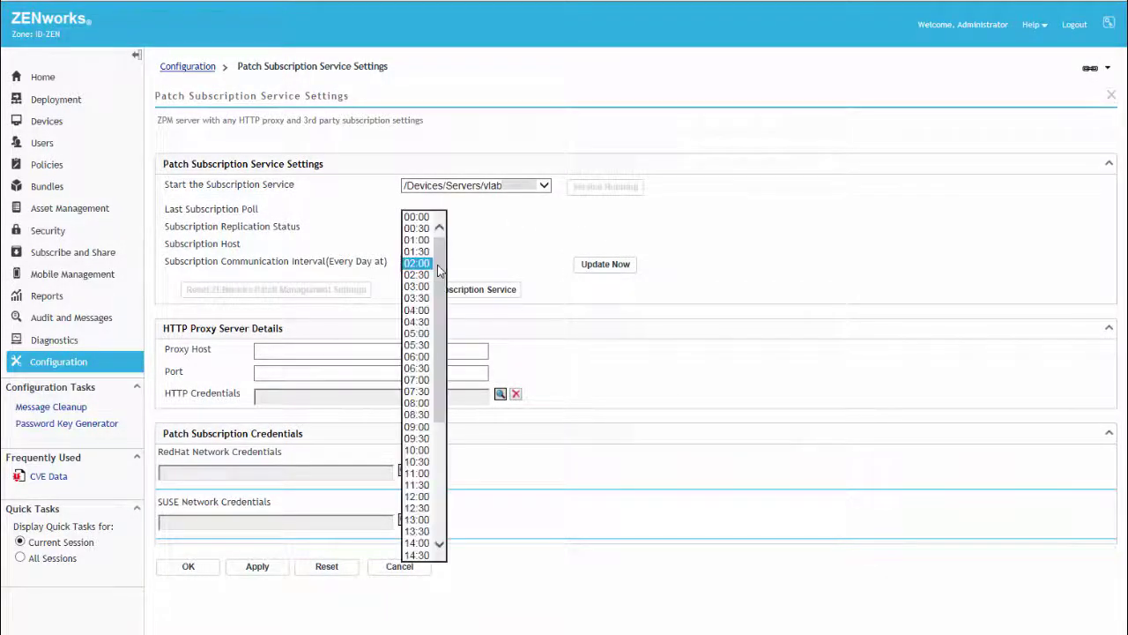
left_click(528, 262)
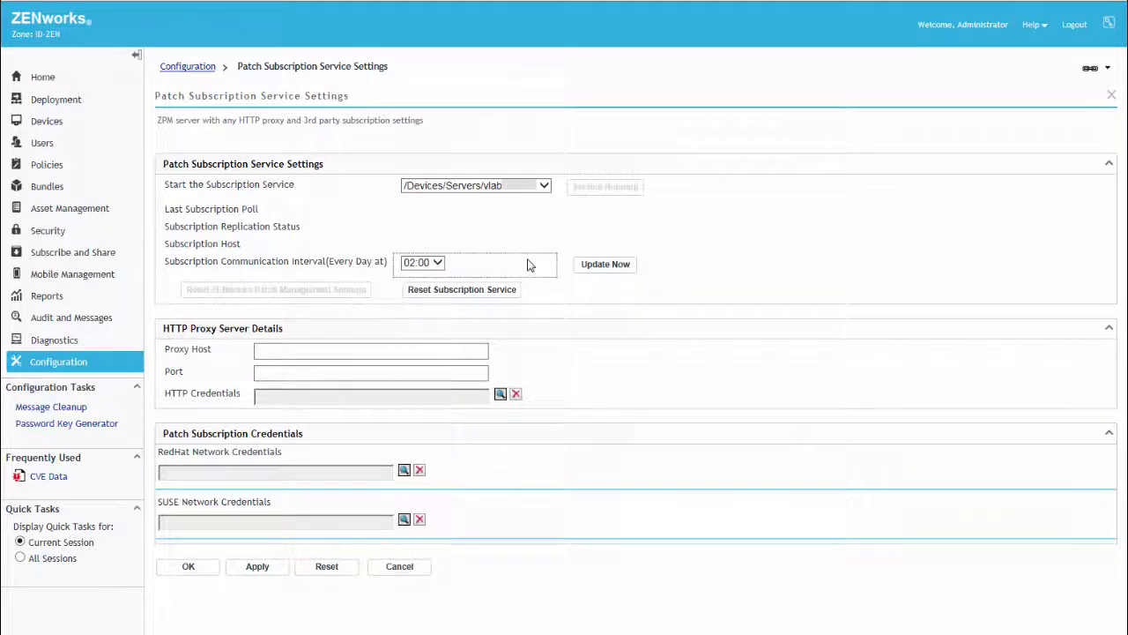
left_click(606, 264)
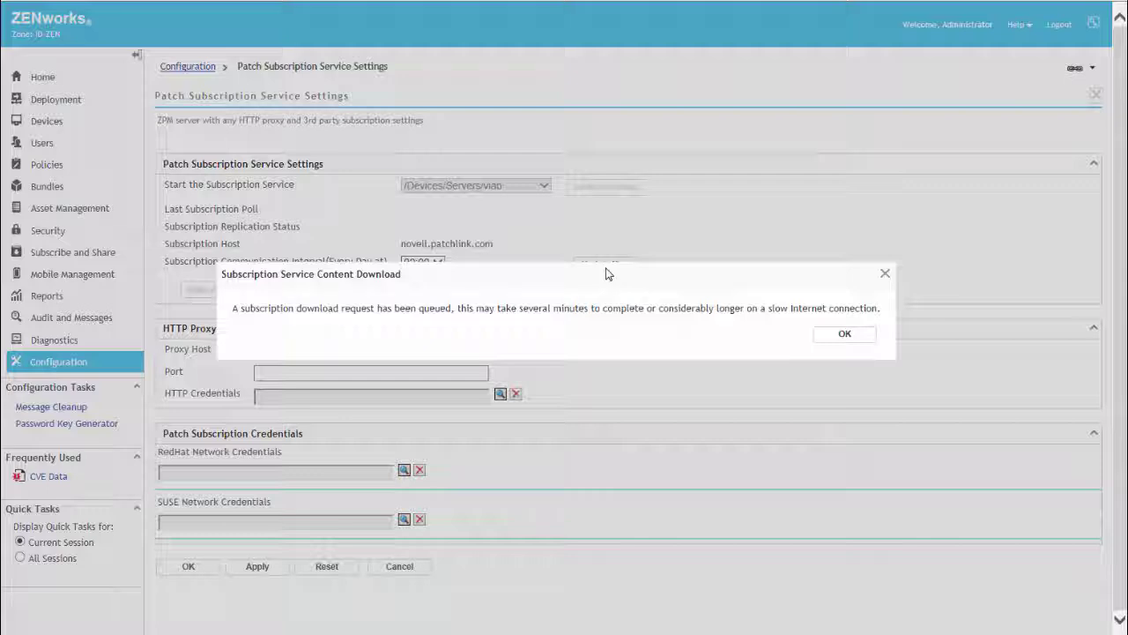
left_click(834, 341)
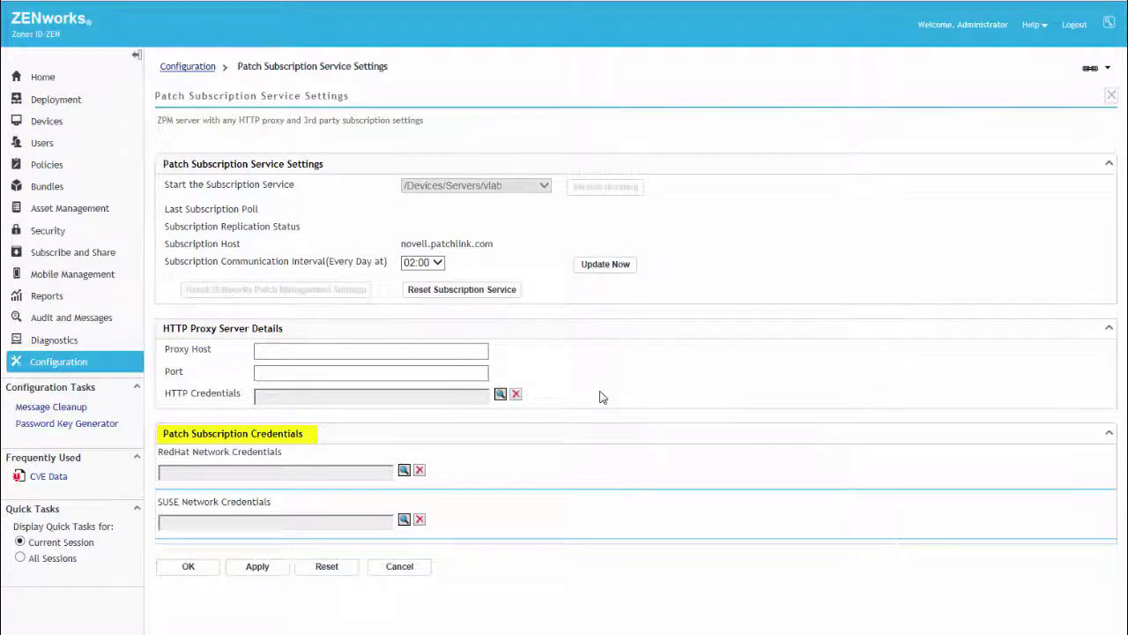
left_click(176, 567)
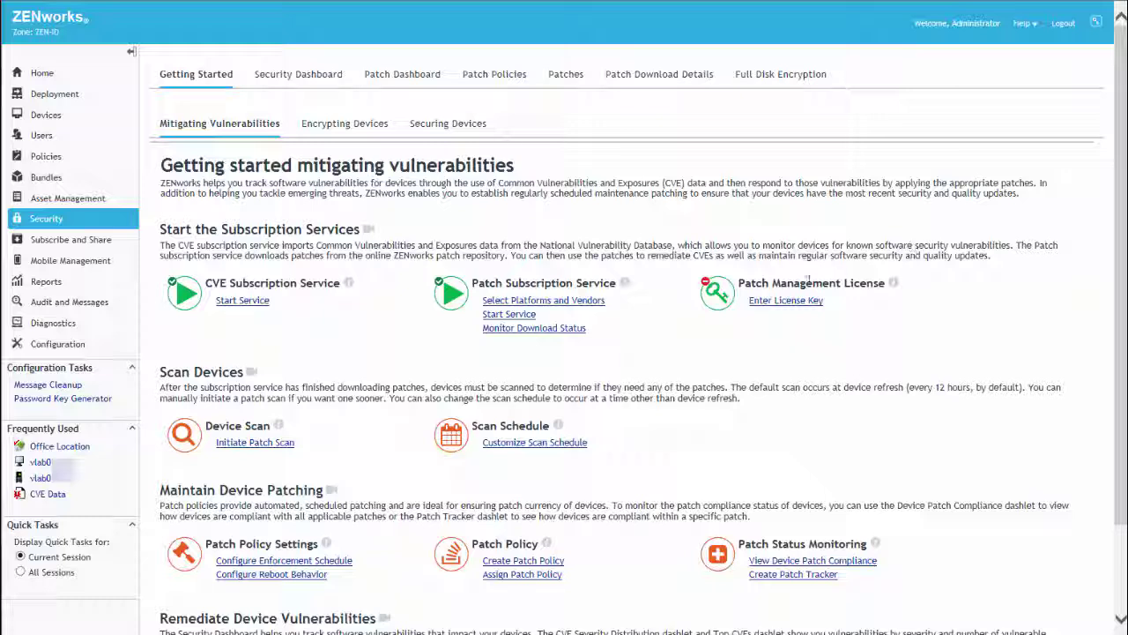
Open the Patch Management license entry, and limit the patch subscription's download platforms to Windows by clearing Mac and Linux.
left_click(786, 302)
left_click(558, 302)
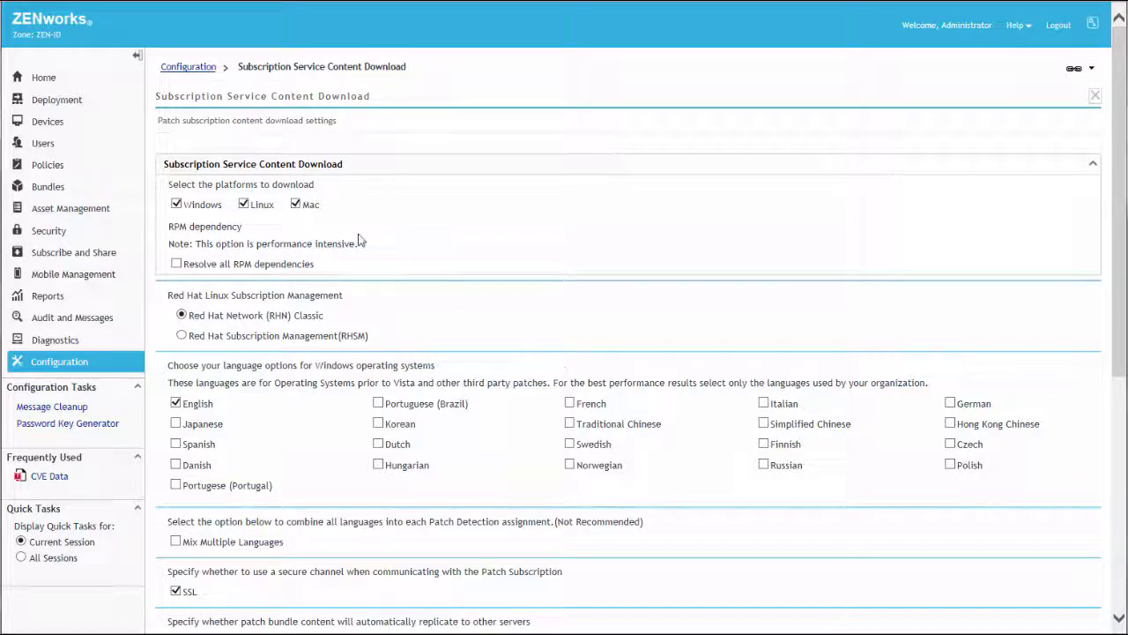
left_click(296, 205)
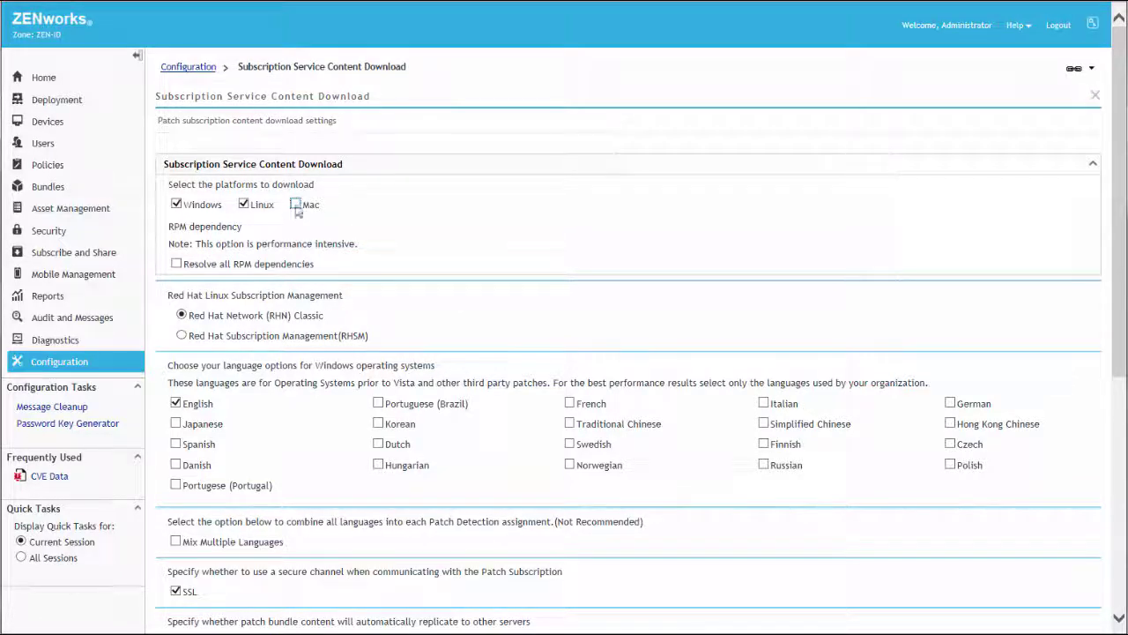
left_click(244, 205)
View the list of selectable patch vendors, keep the vendor option at All, and save the content download settings.
left_click_drag(1116, 341, 1115, 557)
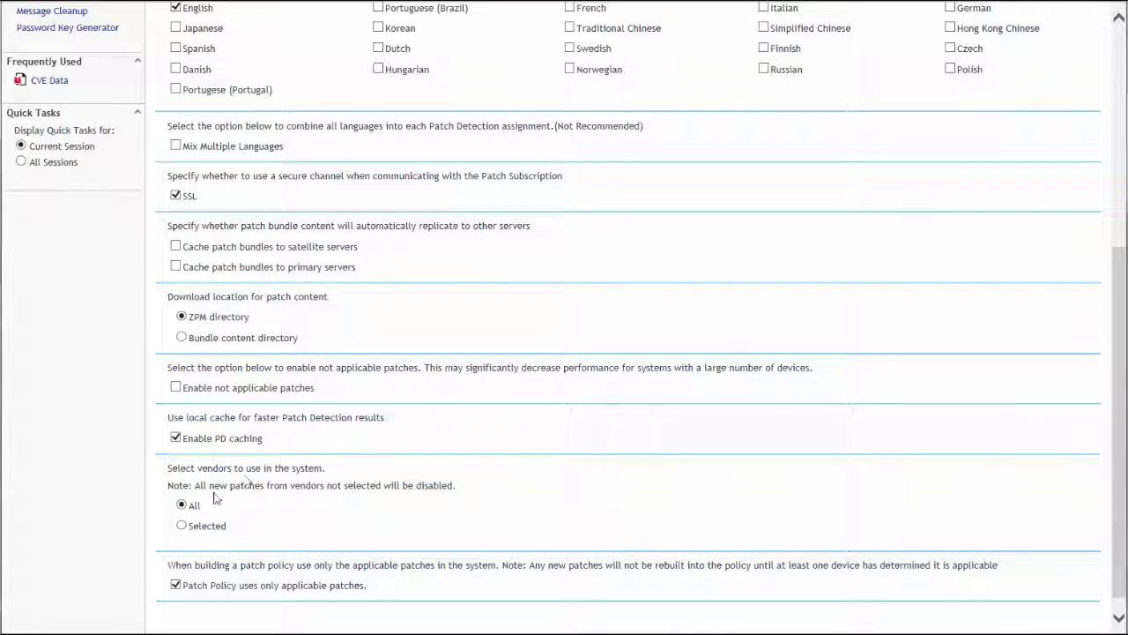
left_click(182, 526)
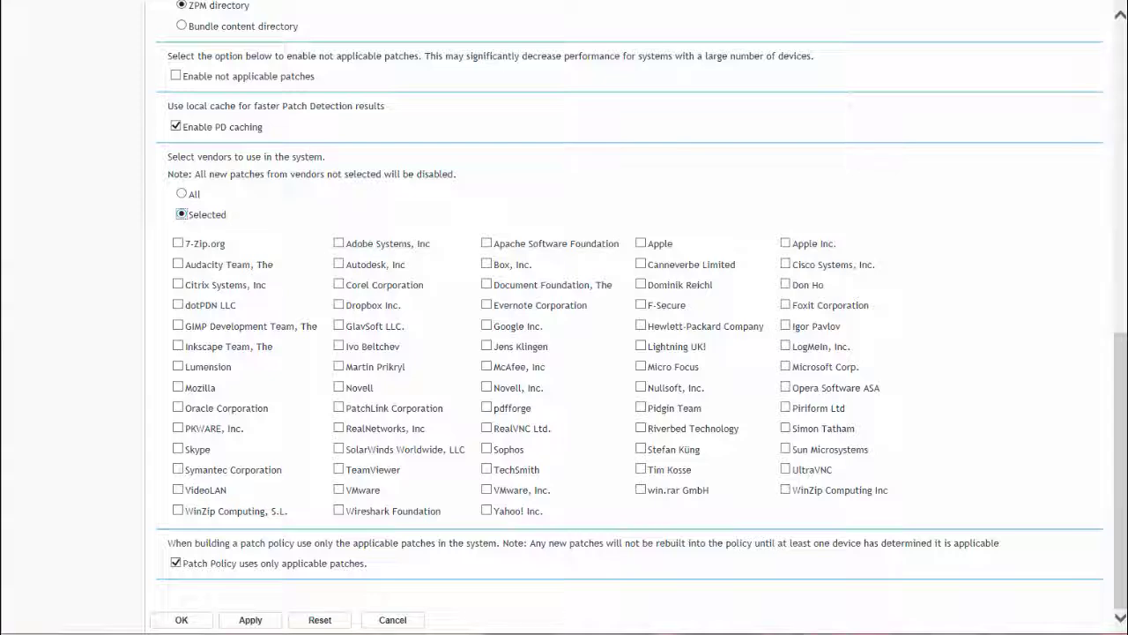
key("Up")
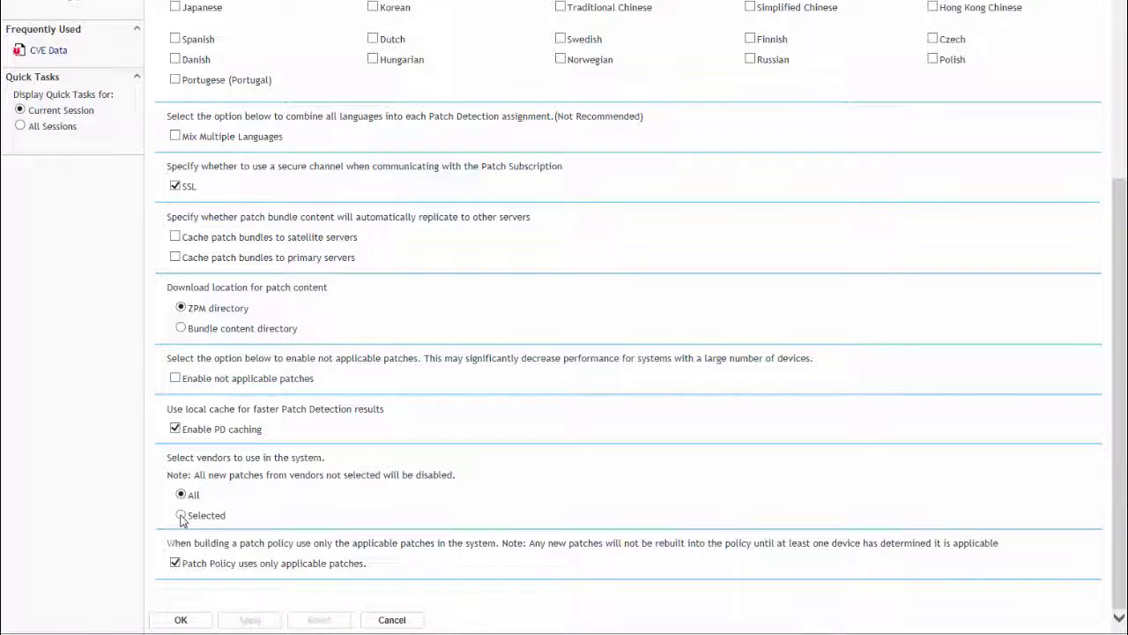
left_click(179, 620)
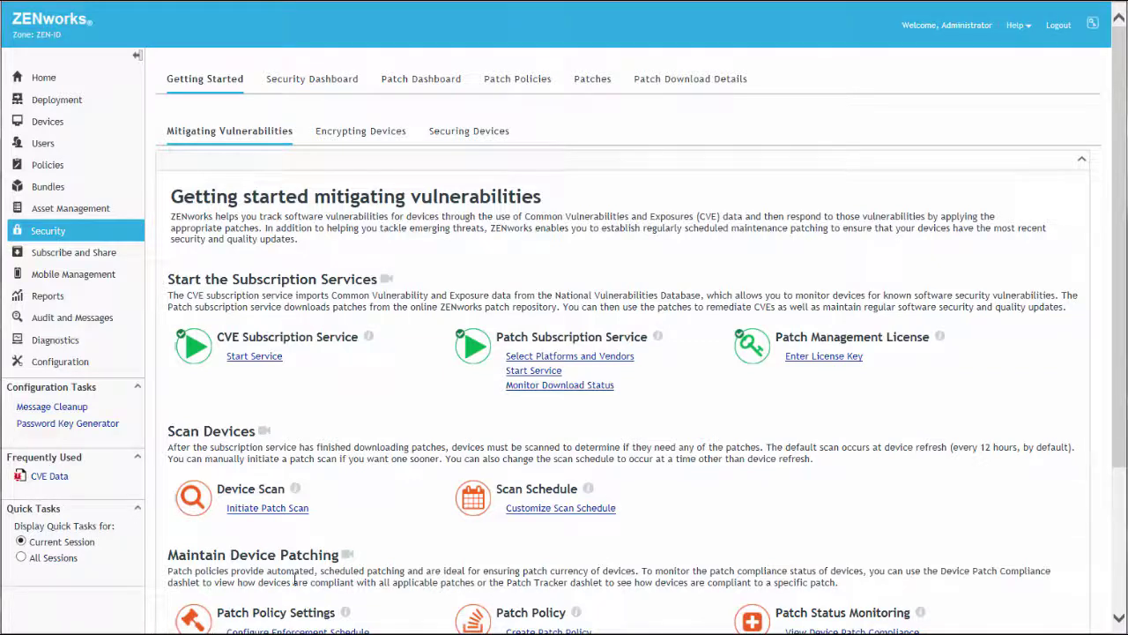
Check the patch download status and the Patch Subscription Status dashlet on the Patch Dashboard.
left_click(559, 386)
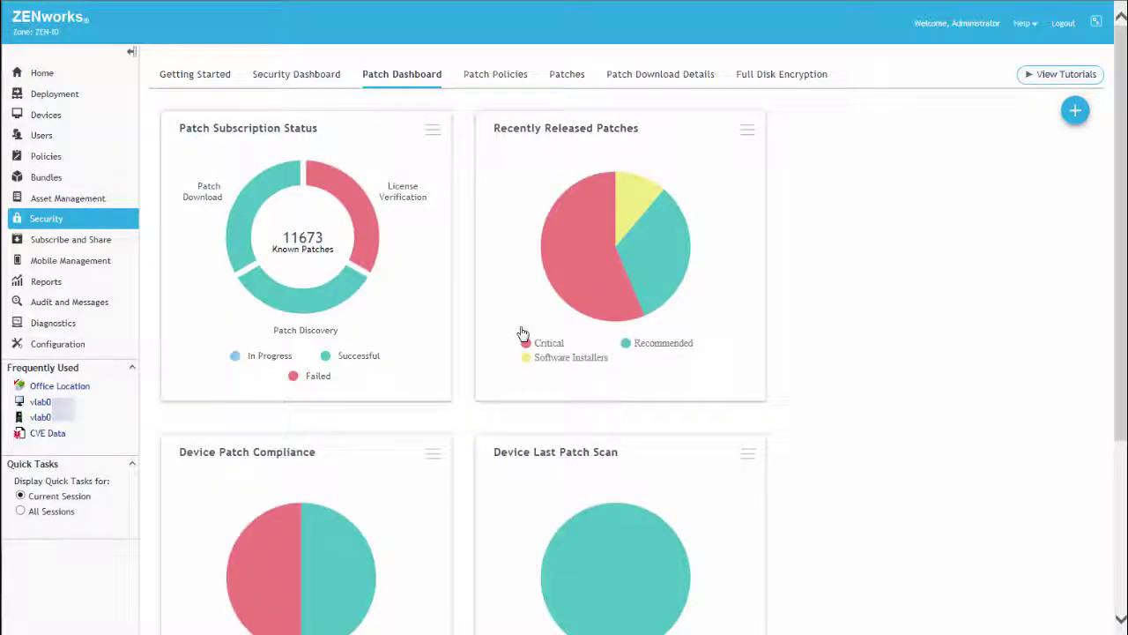
left_click(431, 323)
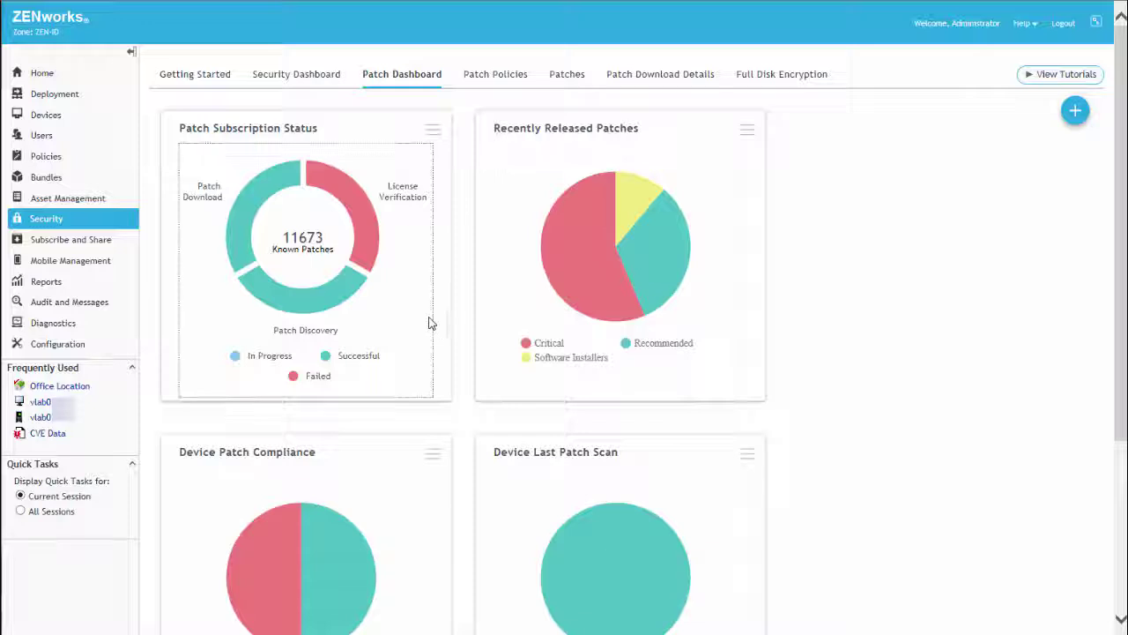